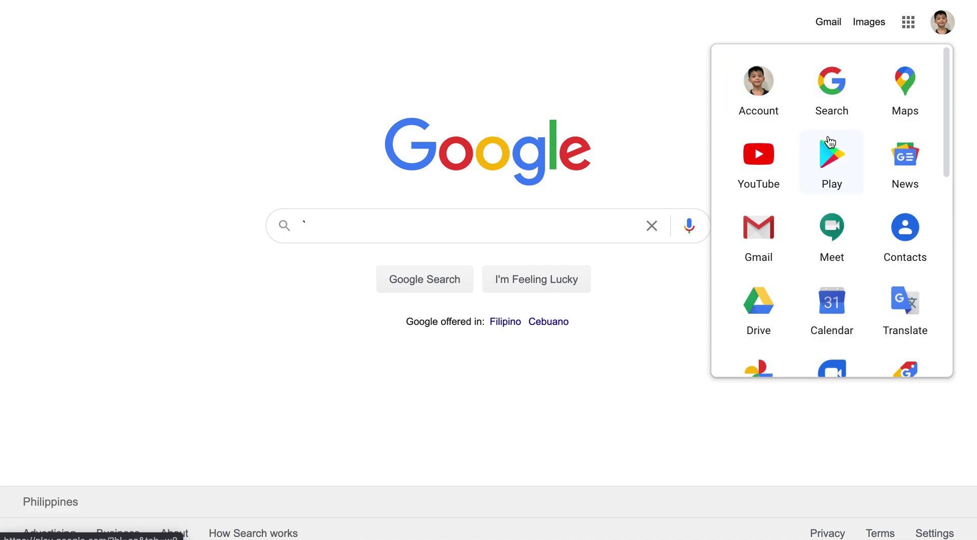
# Step: Scroll down the Google apps panel to reach Classroom and open it
pyautogui.scroll(-2, 830, 143)
pyautogui.scroll(-2, 830, 143)
pyautogui.scroll(-2, 830, 143)
pyautogui.scroll(-1, 830, 142)
pyautogui.scroll(-1, 830, 142)
pyautogui.scroll(-1, 830, 142)
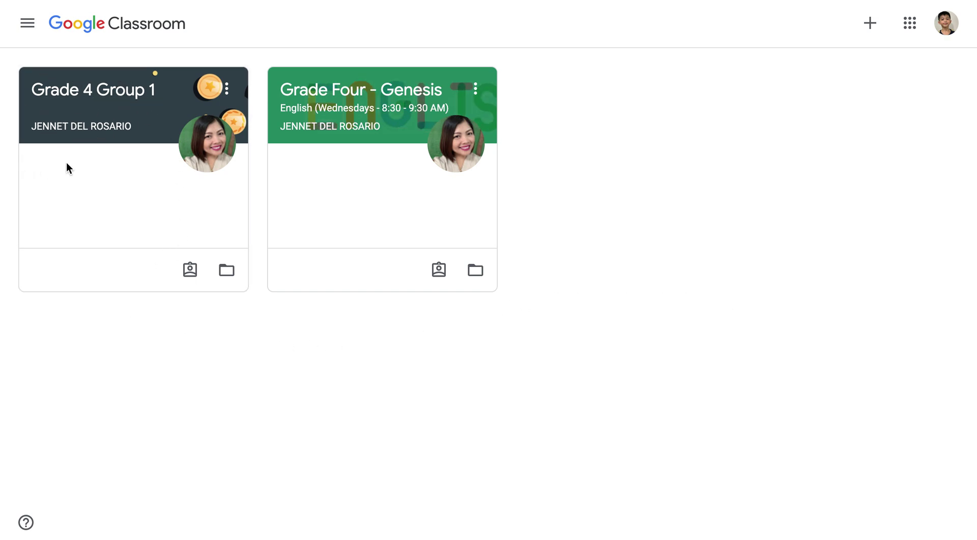
# Step: Enter the Grade 4 Group 1 class and open its English Assignment No. 1 post
pyautogui.click(135, 96)
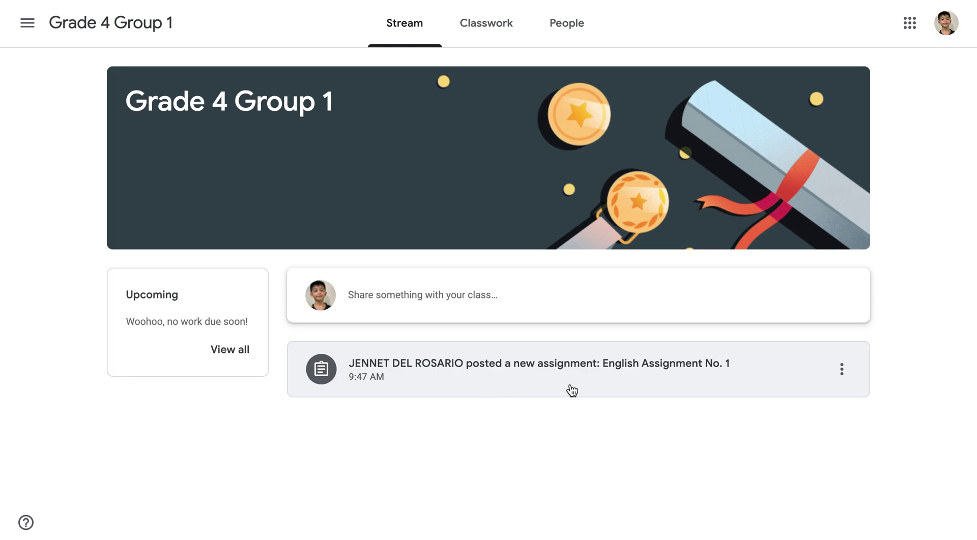
pyautogui.click(555, 373)
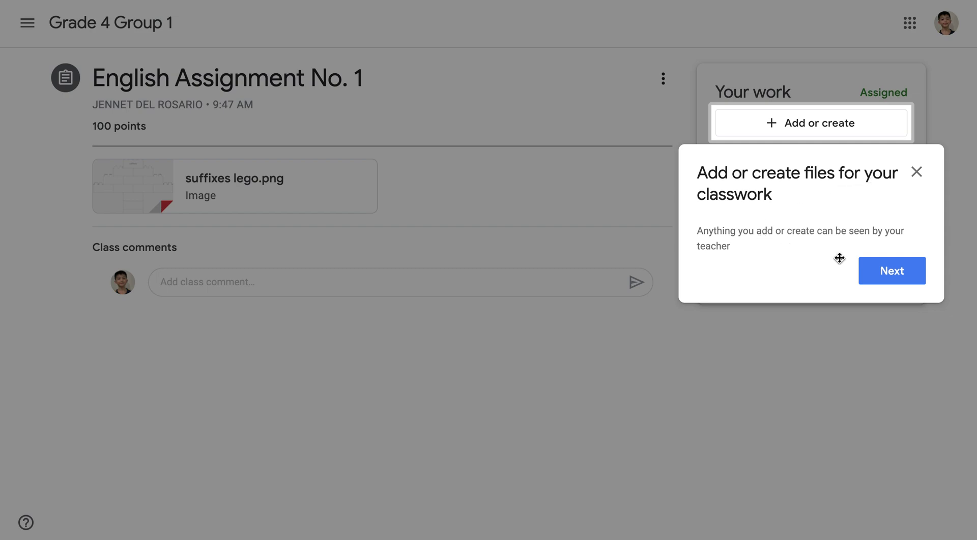
# Step: Dismiss the 'Add or create files' and 'Mark assignments as done' tips
pyautogui.click(894, 275)
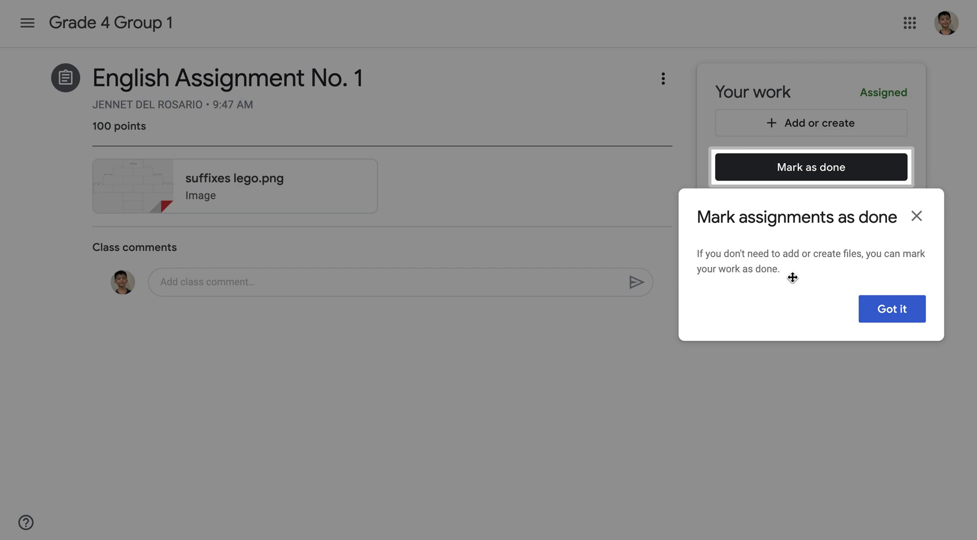
pyautogui.click(897, 314)
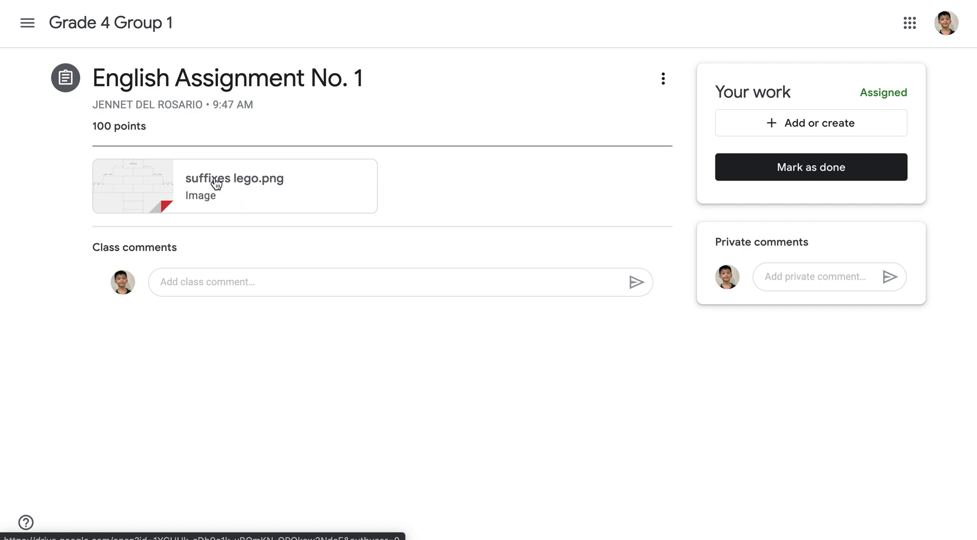
# Step: Open suffixes lego.png with DocHub - PDF Sign and Edit and select the Text tool
pyautogui.click(216, 183)
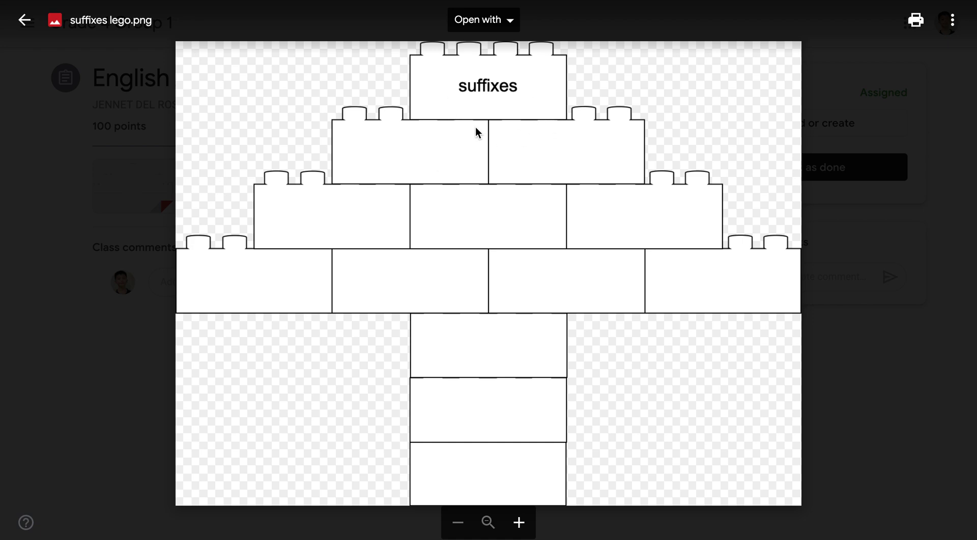
pyautogui.click(513, 21)
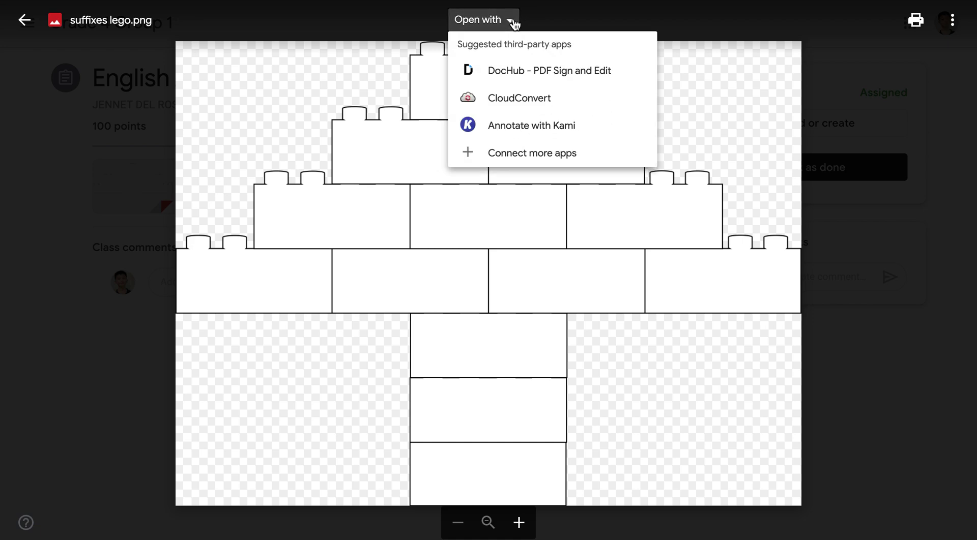
pyautogui.click(520, 76)
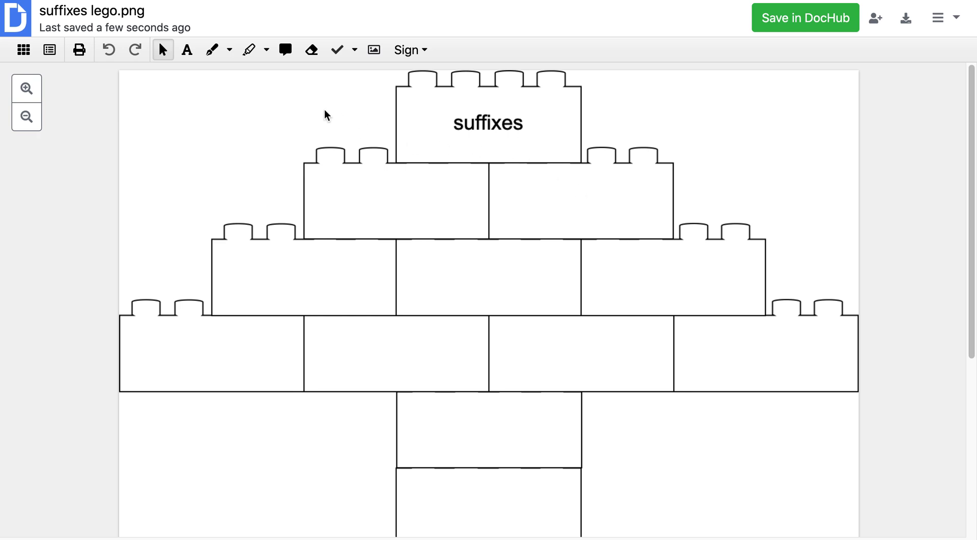
pyautogui.click(189, 60)
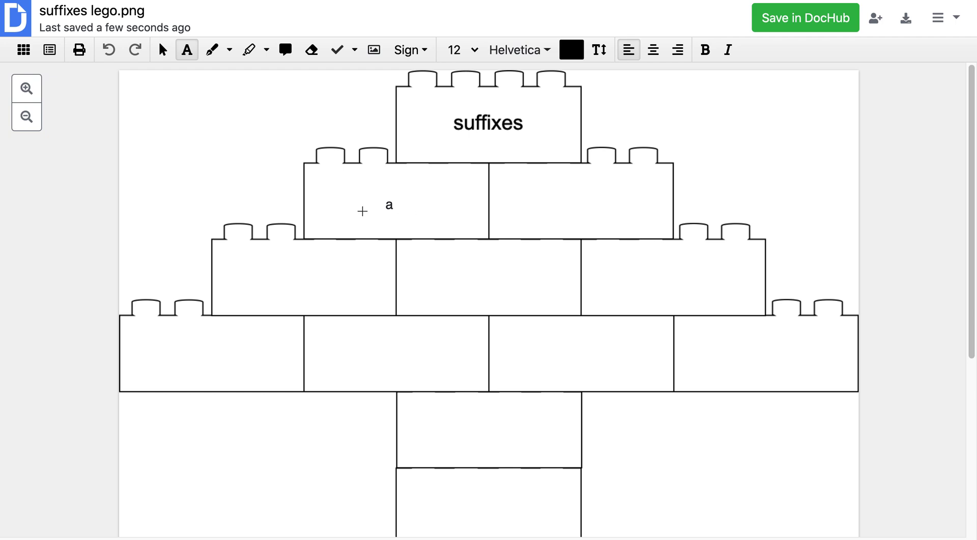
# Step: Type re, dis, mis and un into the second- and third-row bricks
pyautogui.click(367, 209)
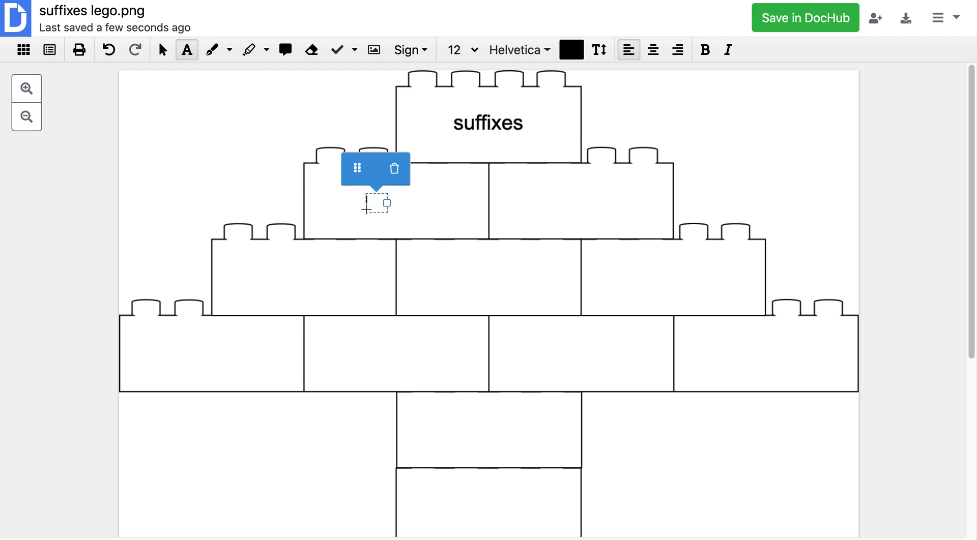
pyautogui.write('re')
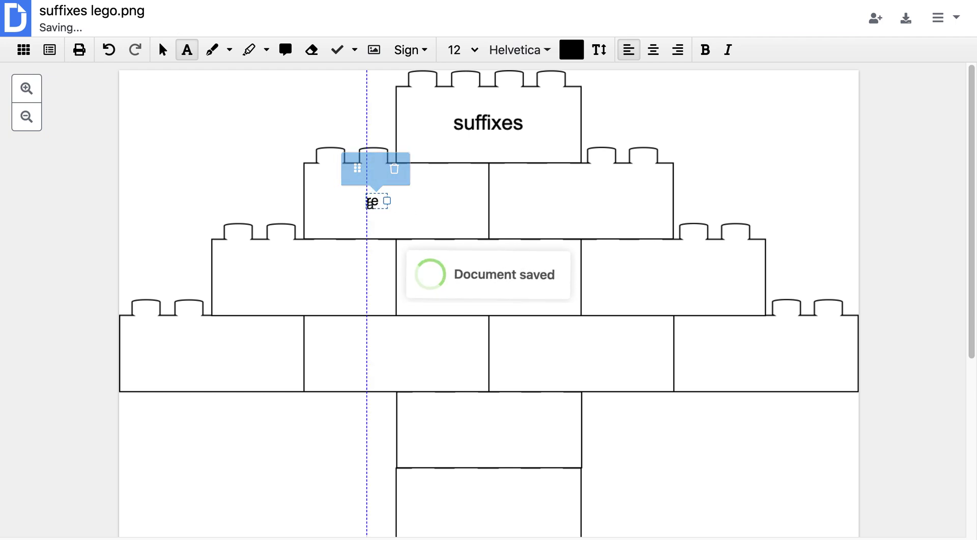
pyautogui.click(577, 200)
pyautogui.write('d')
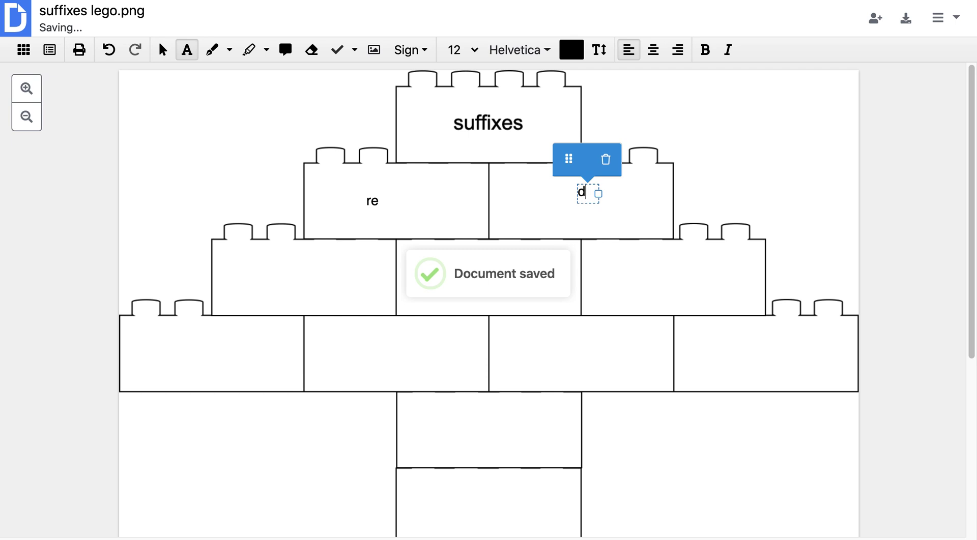
pyautogui.write('is')
pyautogui.click(305, 278)
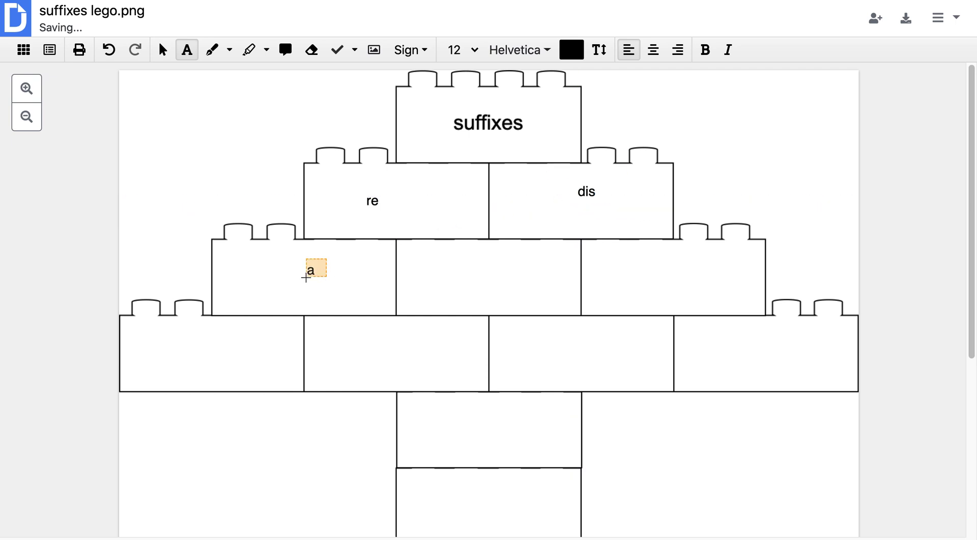
pyautogui.write('mis')
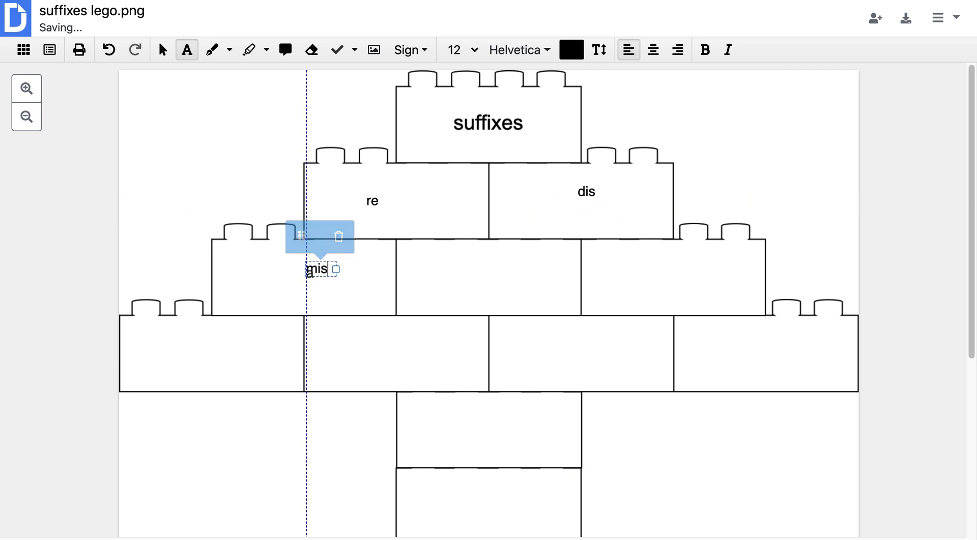
pyautogui.click(464, 281)
pyautogui.write('un')
# Step: Add pre in the third-row right brick and pro in the fourth-row left brick
pyautogui.click(706, 281)
pyautogui.moveTo(708, 281); pyautogui.dragTo(672, 278)
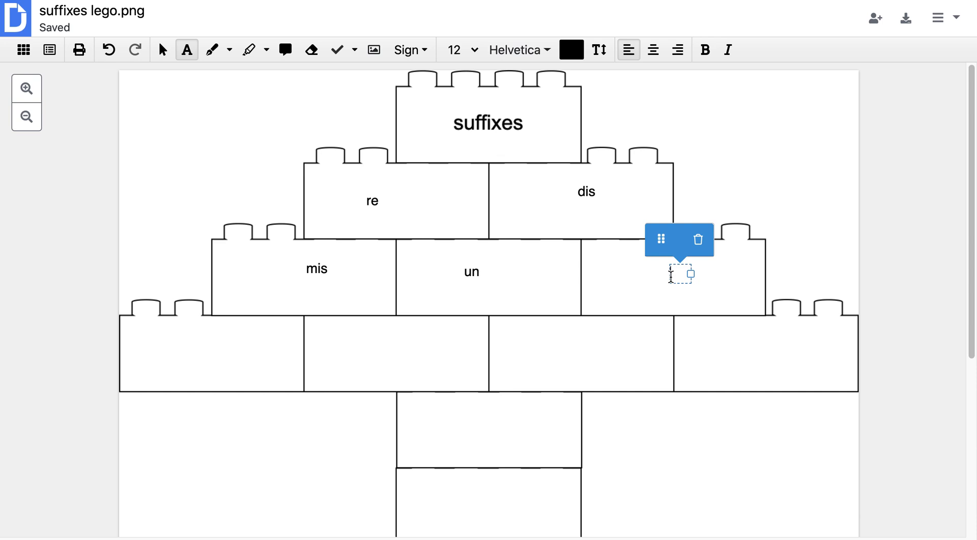
pyautogui.write('pre')
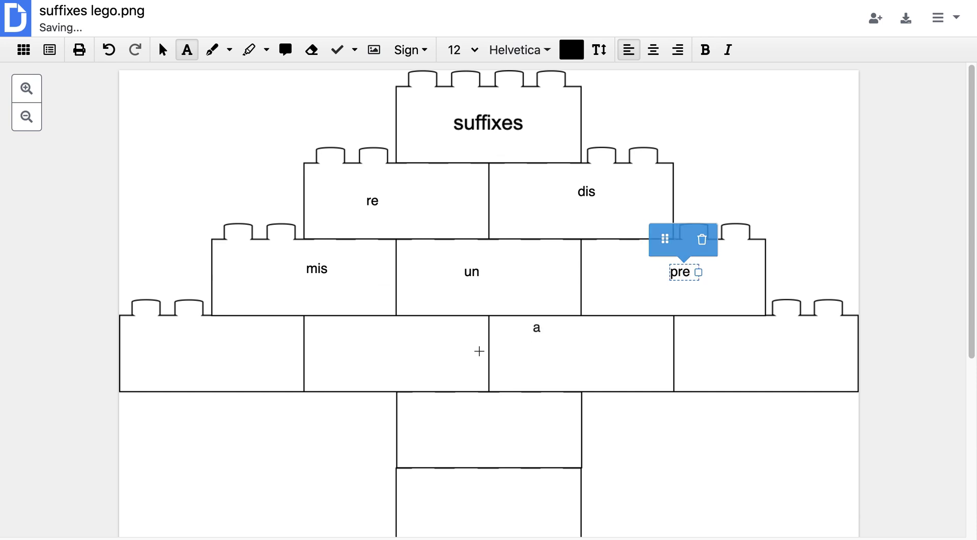
pyautogui.click(224, 367)
pyautogui.write('pro')
pyautogui.click(898, 163)
pyautogui.click(81, 11)
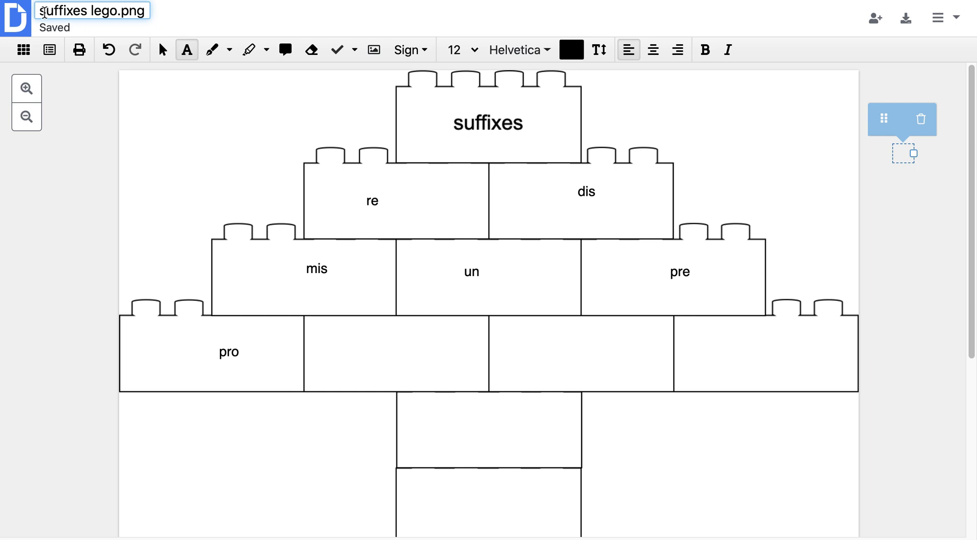
# Step: Add the student's name to the start of the document's file name
pyautogui.click(42, 10)
pyautogui.write('zian')
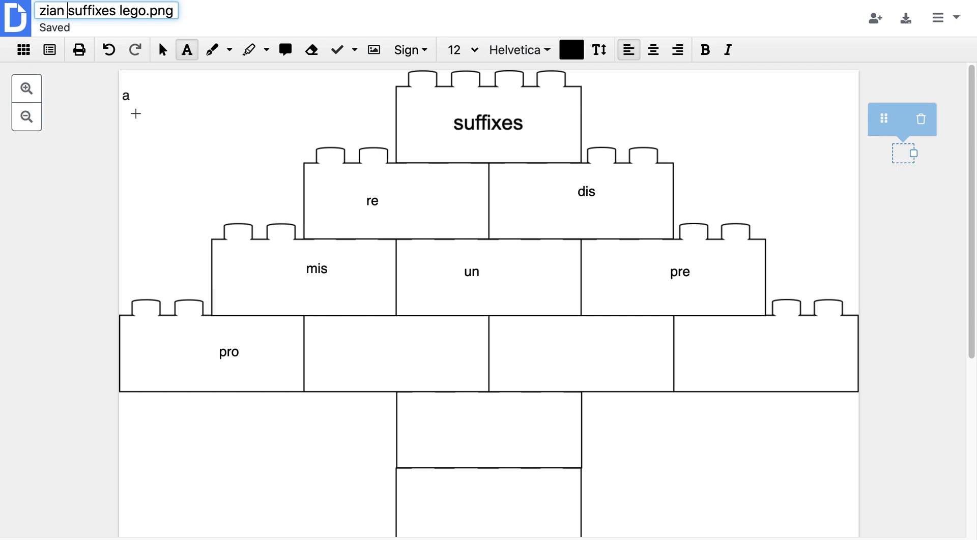
pyautogui.click(135, 113)
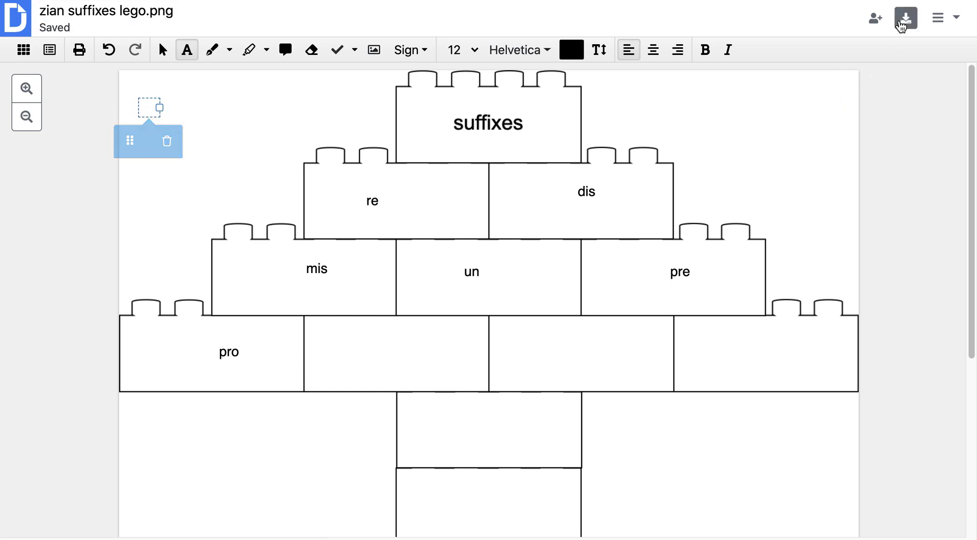
# Step: Export the filled worksheet to Google Drive as a PDF and close DocHub
pyautogui.click(905, 23)
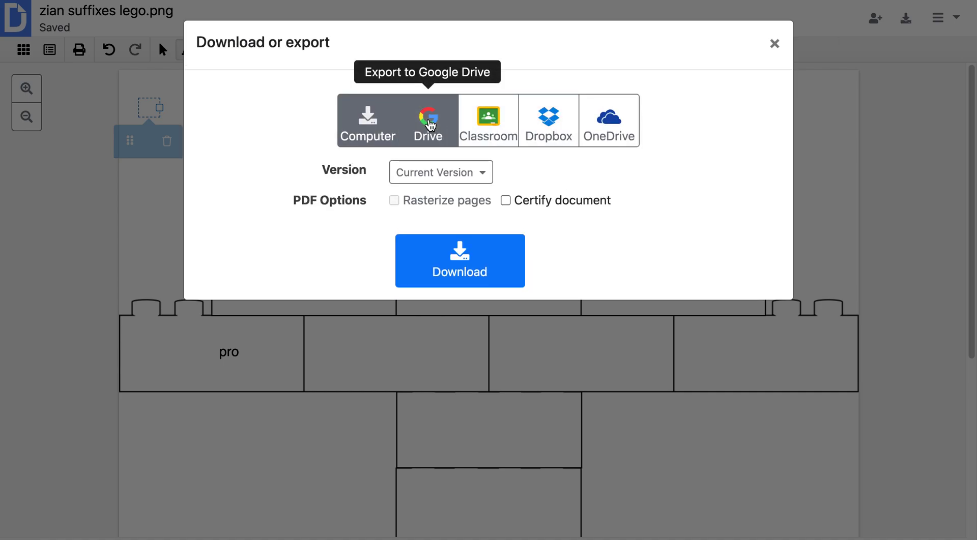
pyautogui.click(430, 126)
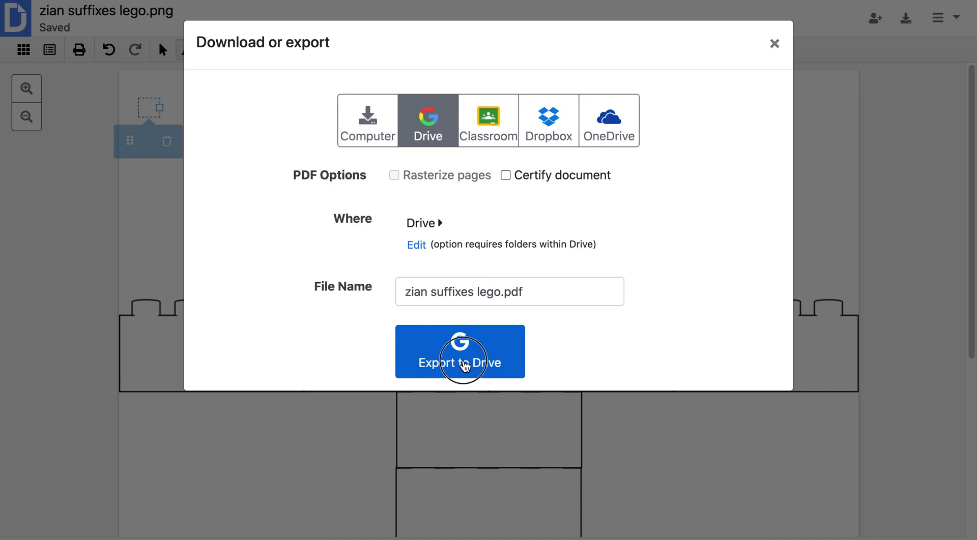
pyautogui.click(463, 369)
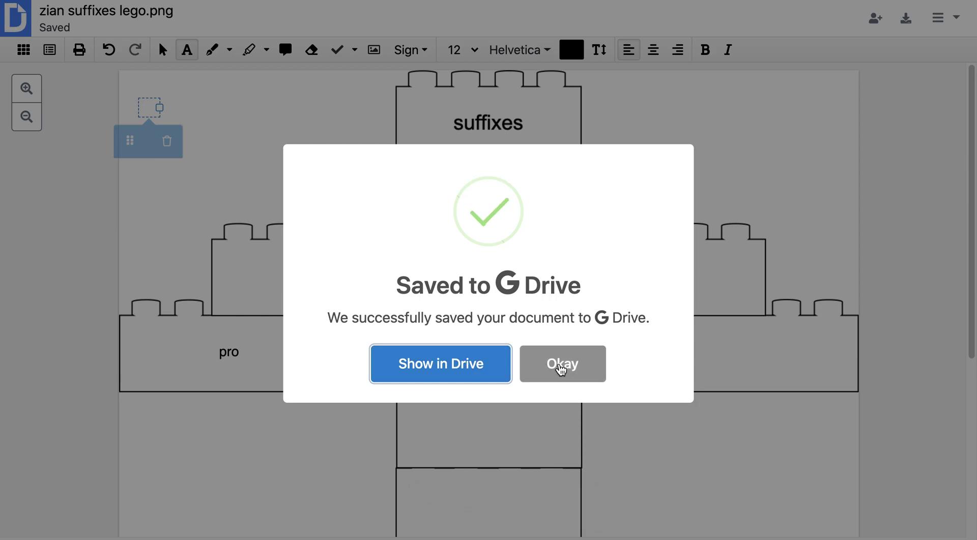
pyautogui.click(561, 364)
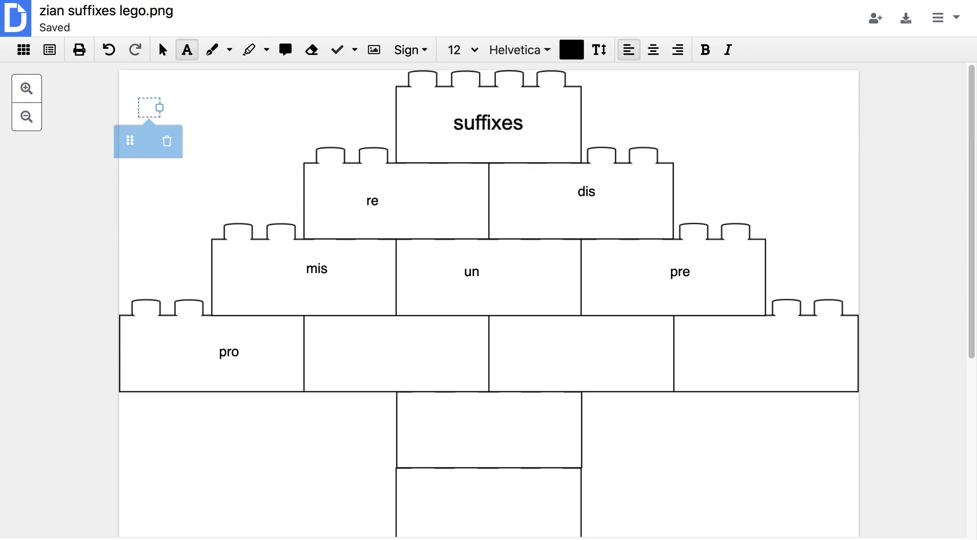
pyautogui.hotkey('ctrl', 'w')
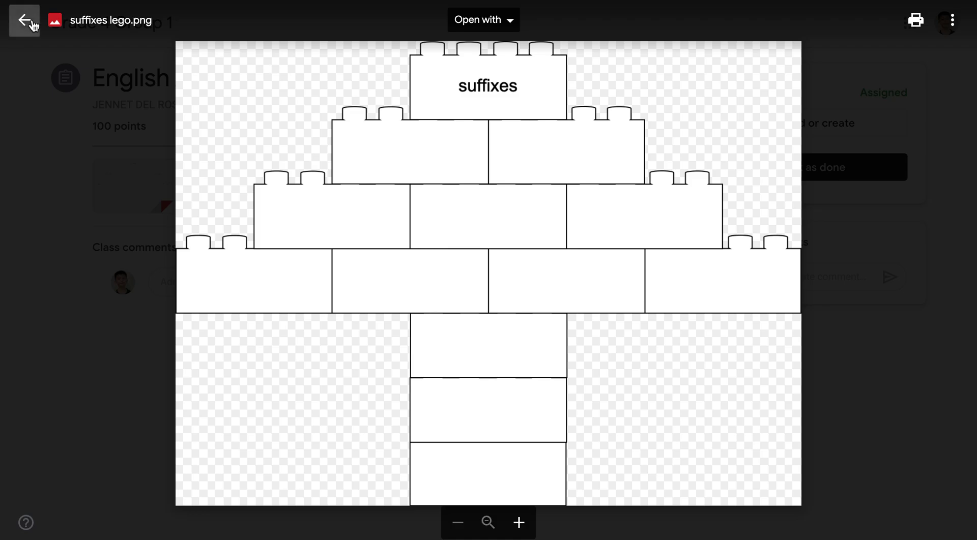
# Step: Close the image preview and browse My Drive > Classroom > Grade 4 Group 1 in the Drive picker
pyautogui.click(27, 21)
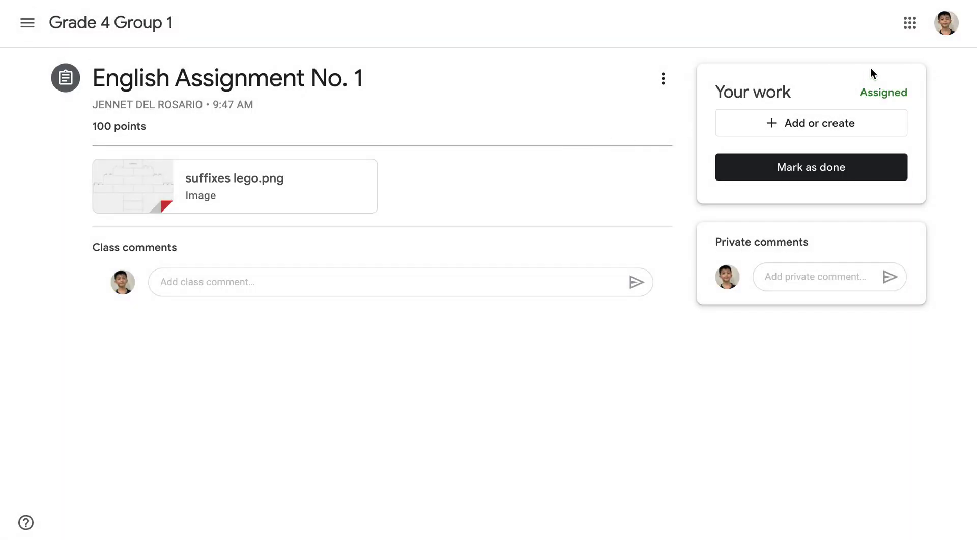
pyautogui.click(808, 131)
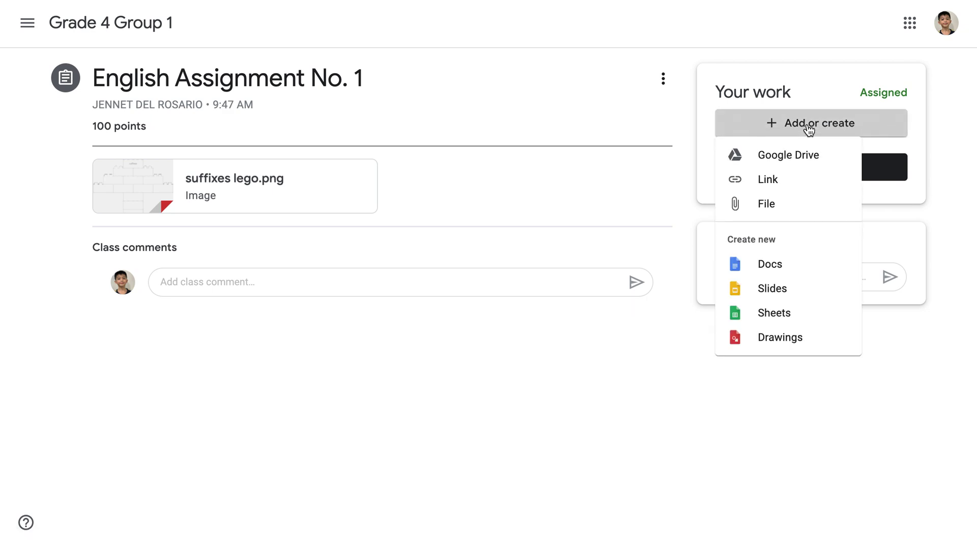
pyautogui.click(806, 156)
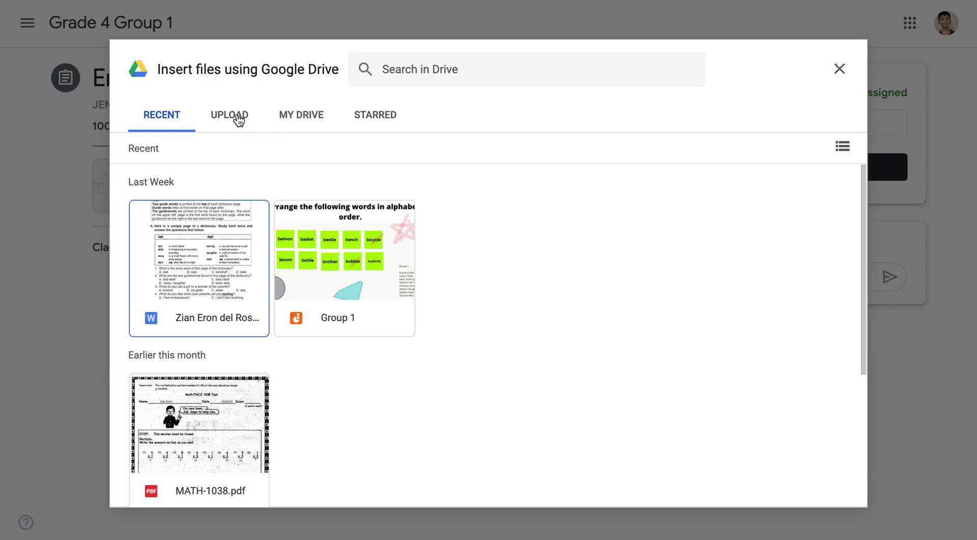
pyautogui.click(302, 117)
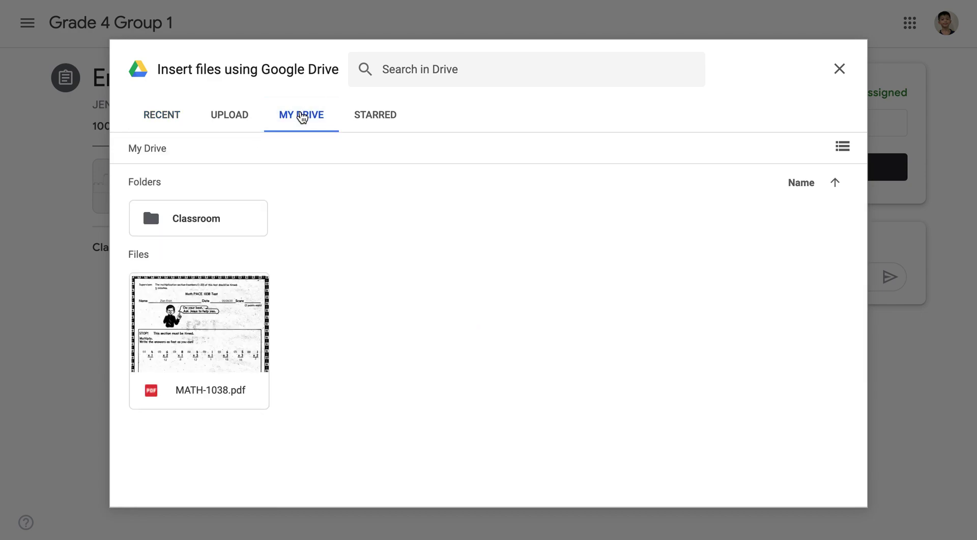
pyautogui.doubleClick(213, 228)
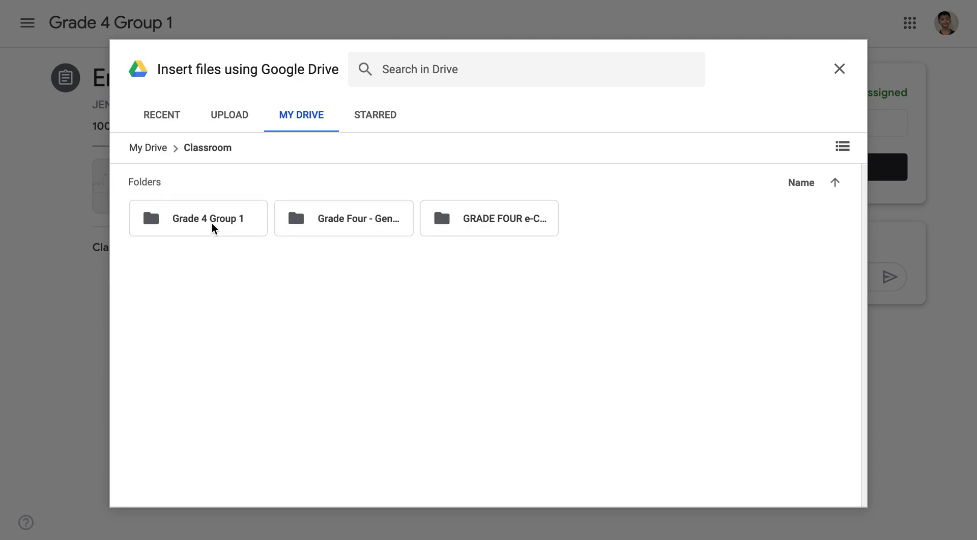
pyautogui.doubleClick(213, 227)
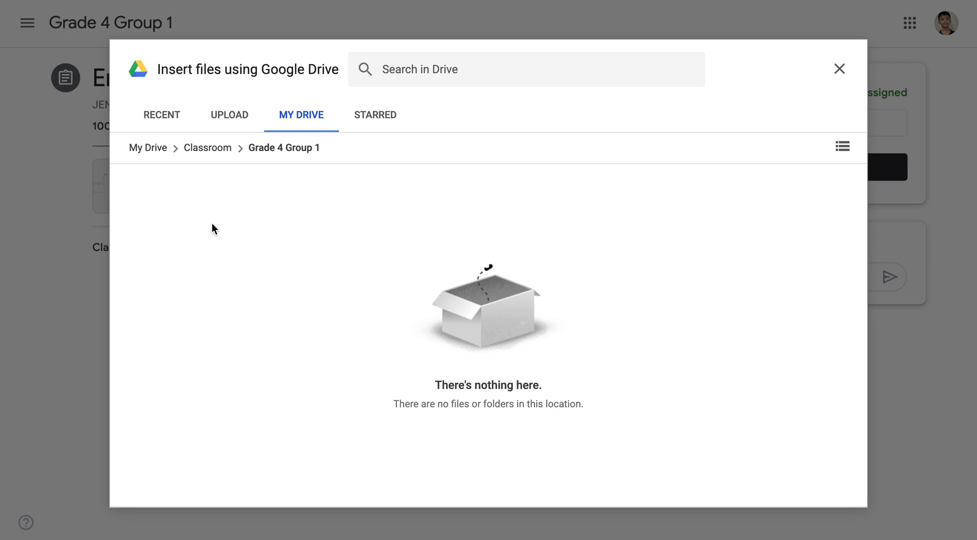
# Step: Look through the picker's Upload, Recent and Starred tabs, then close it without attaching
pyautogui.click(245, 121)
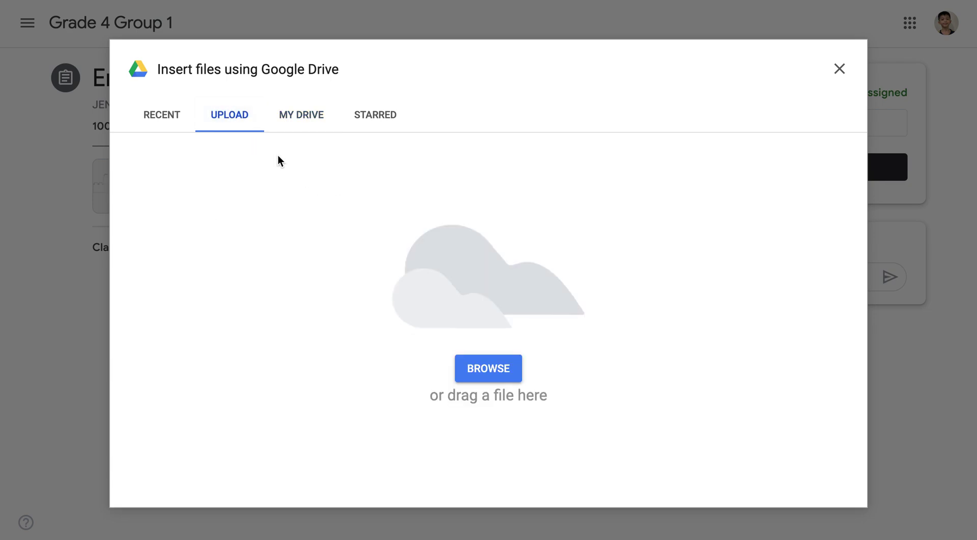
pyautogui.click(171, 119)
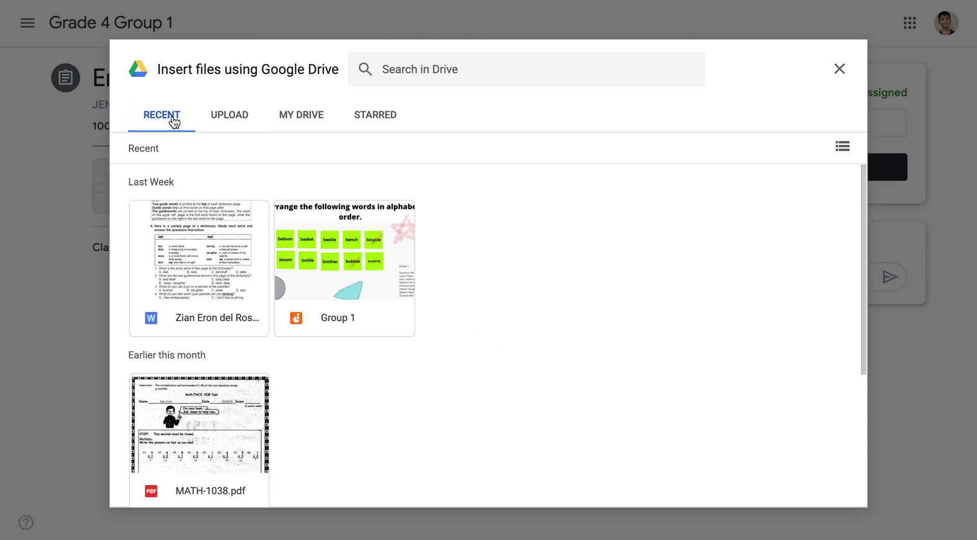
pyautogui.click(346, 121)
pyautogui.click(312, 121)
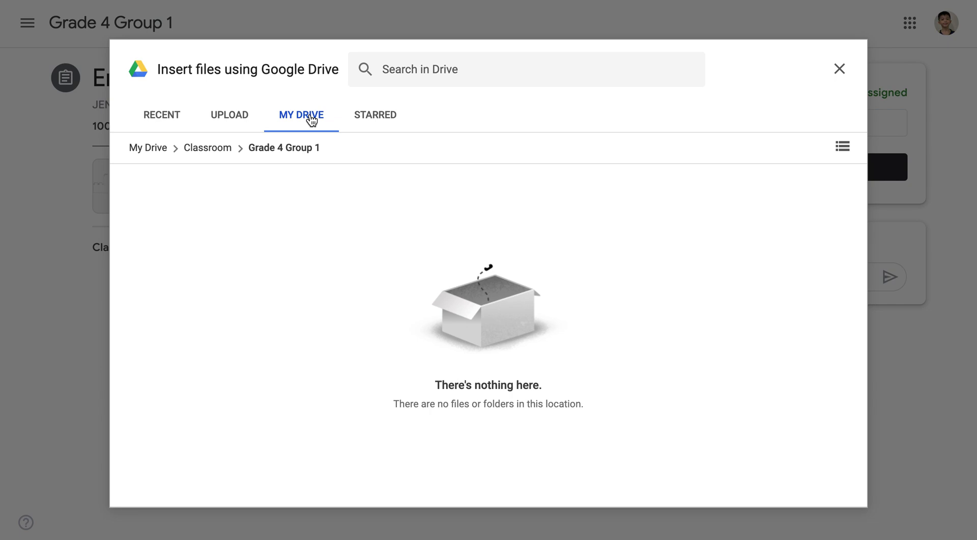
pyautogui.click(240, 126)
pyautogui.click(840, 69)
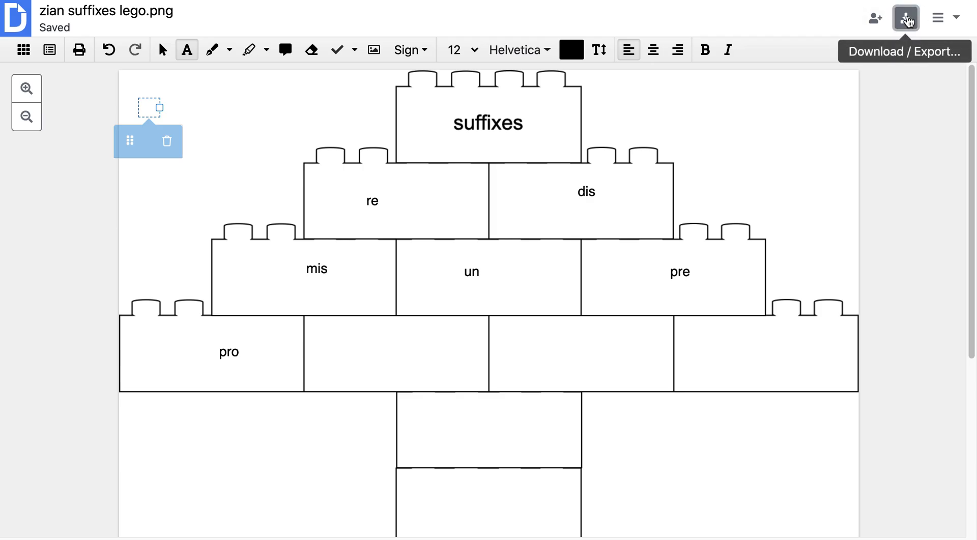
# Step: Download the filled worksheet as a PDF and return to the Classroom assignment
pyautogui.click(906, 20)
pyautogui.click(485, 268)
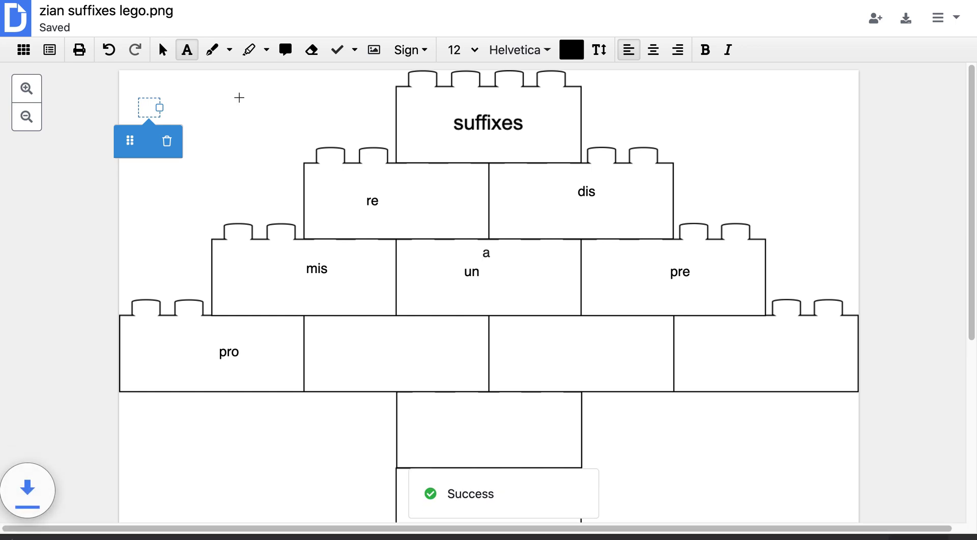
pyautogui.press('super+w')
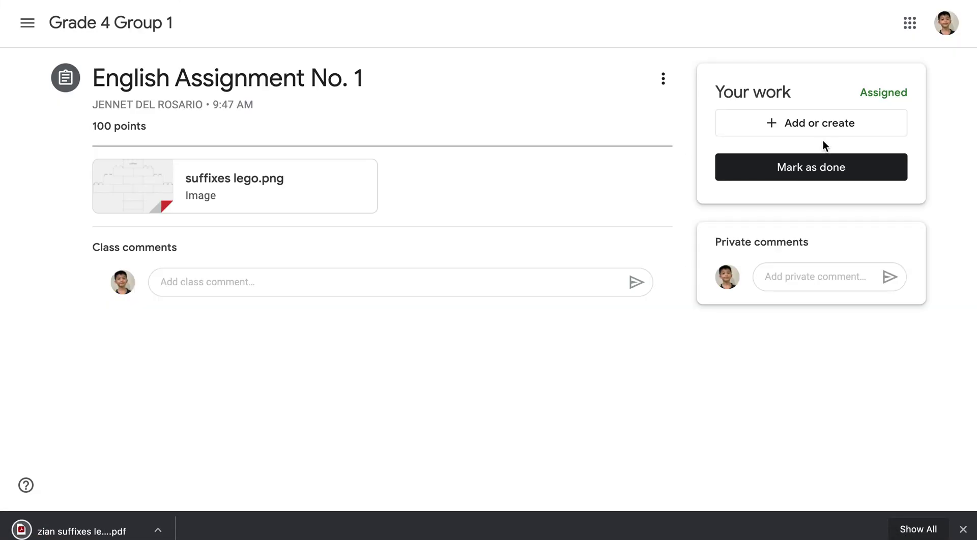
# Step: Open the computer's file chooser through Add or create > File and the Upload tab
pyautogui.click(826, 131)
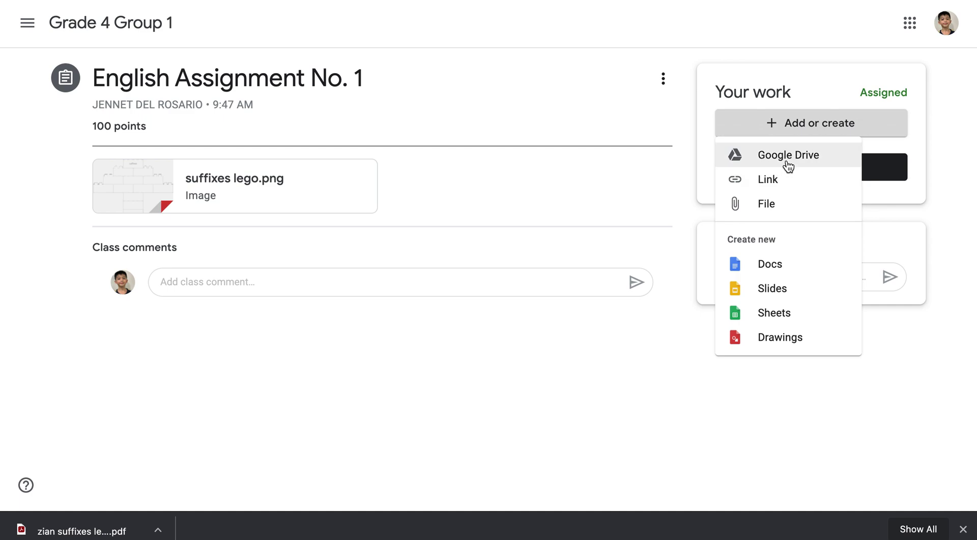
pyautogui.click(776, 205)
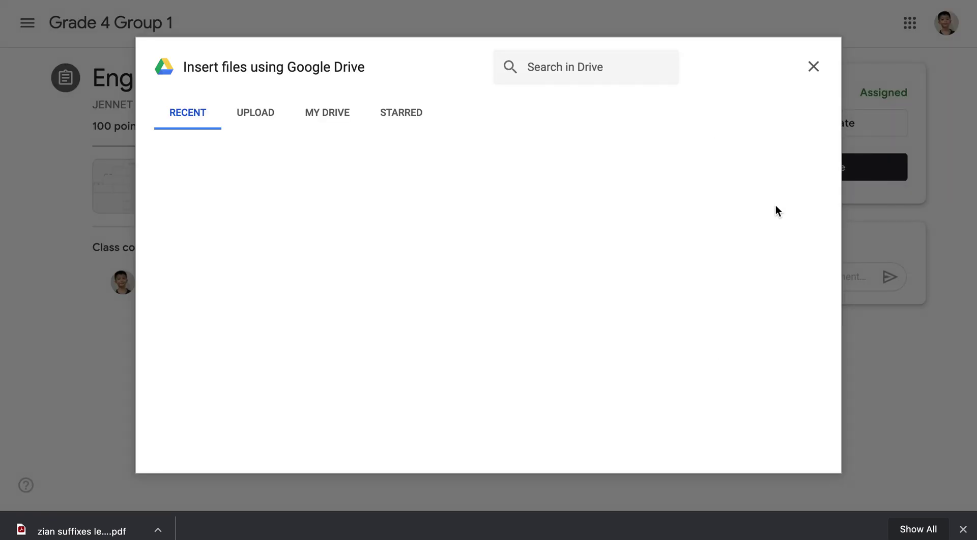
pyautogui.click(246, 118)
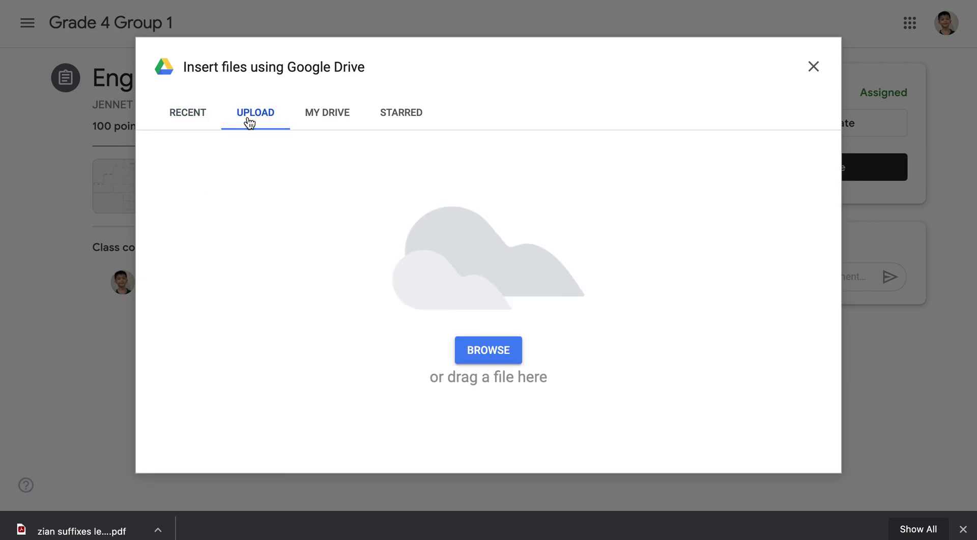
pyautogui.click(489, 356)
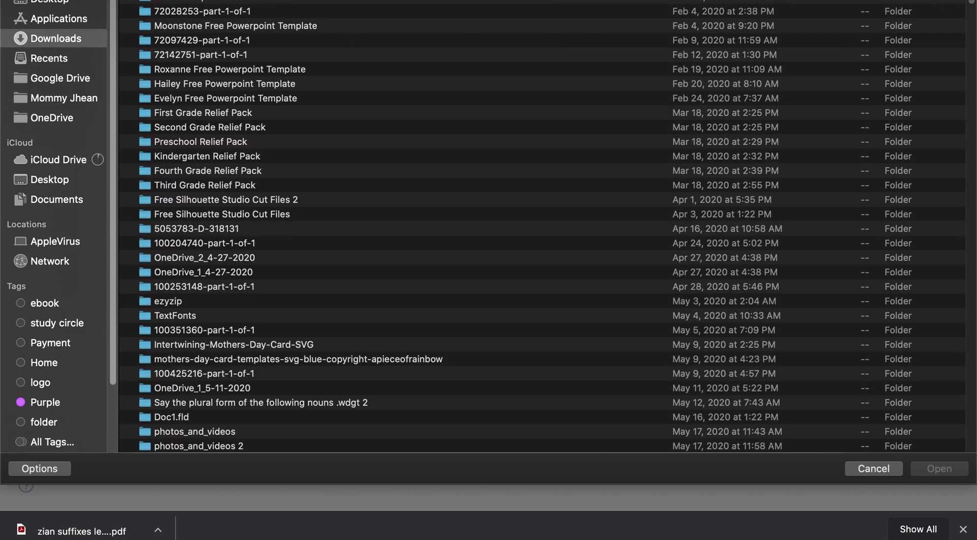
# Step: Search Downloads for the suffixes lego PDF and upload it to Your work
pyautogui.write('zi')
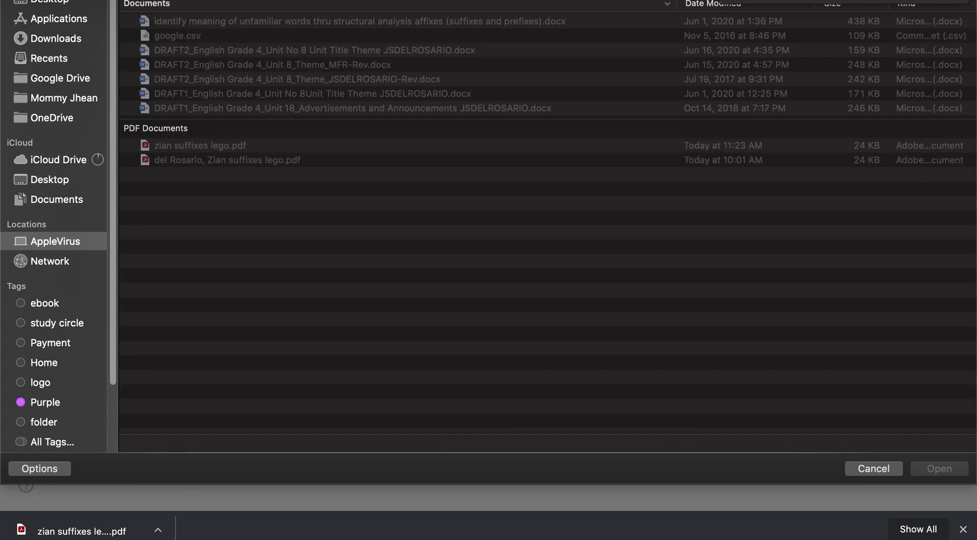
pyautogui.click(310, 144)
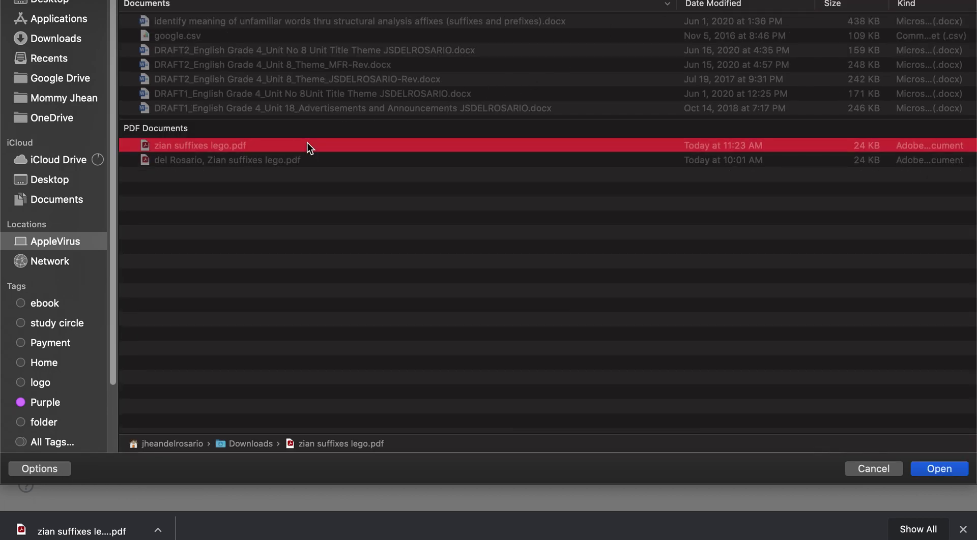
pyautogui.click(932, 468)
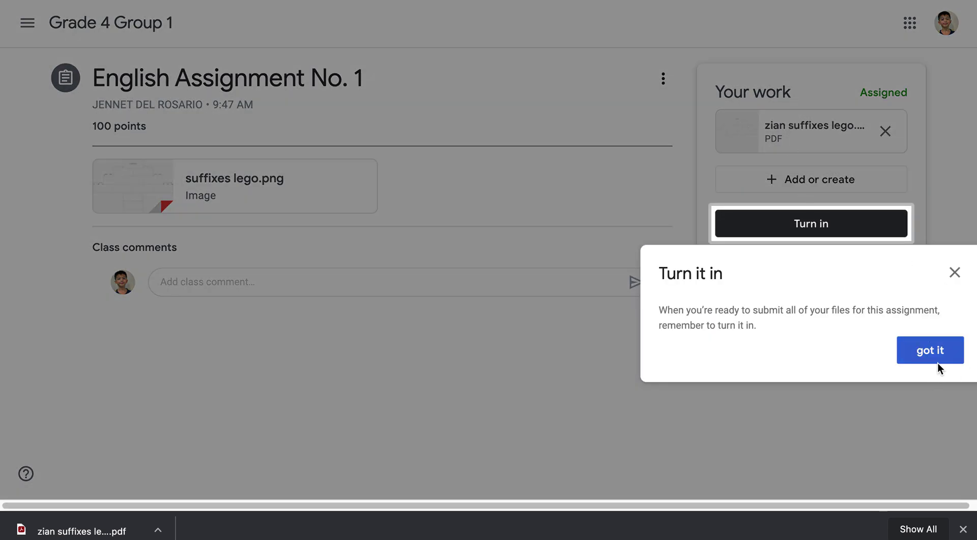
# Step: Dismiss the reminder and turn in English Assignment No. 1 with the suffixes lego PDF attached
pyautogui.click(938, 363)
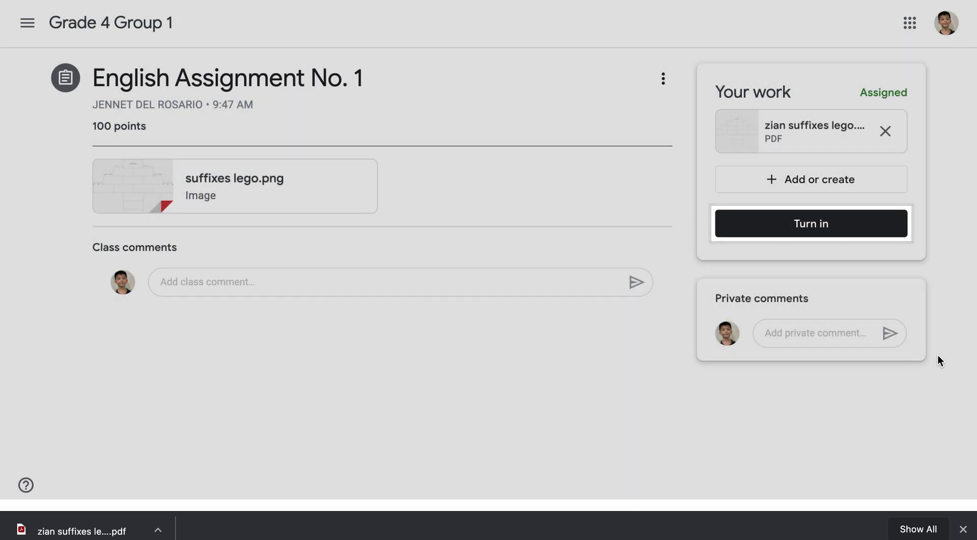
pyautogui.click(809, 220)
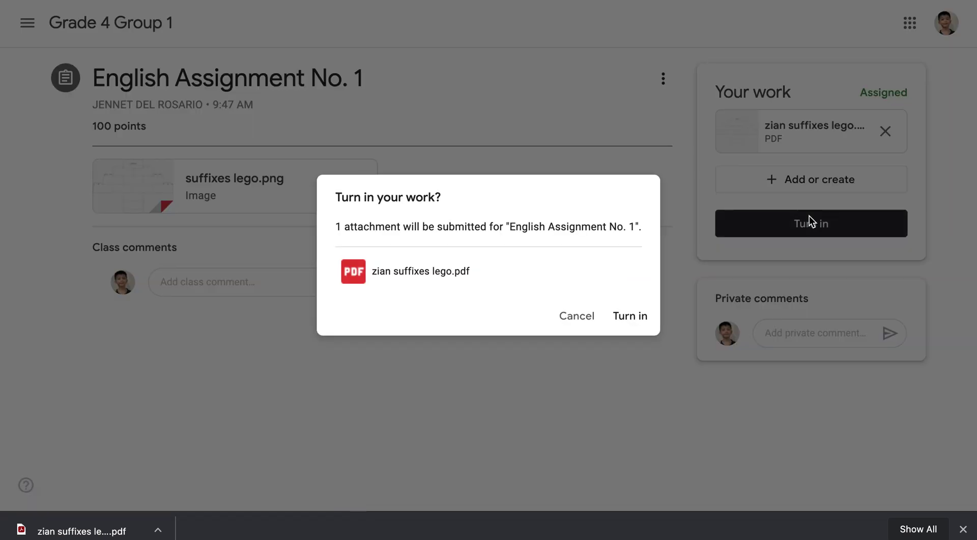
pyautogui.click(635, 320)
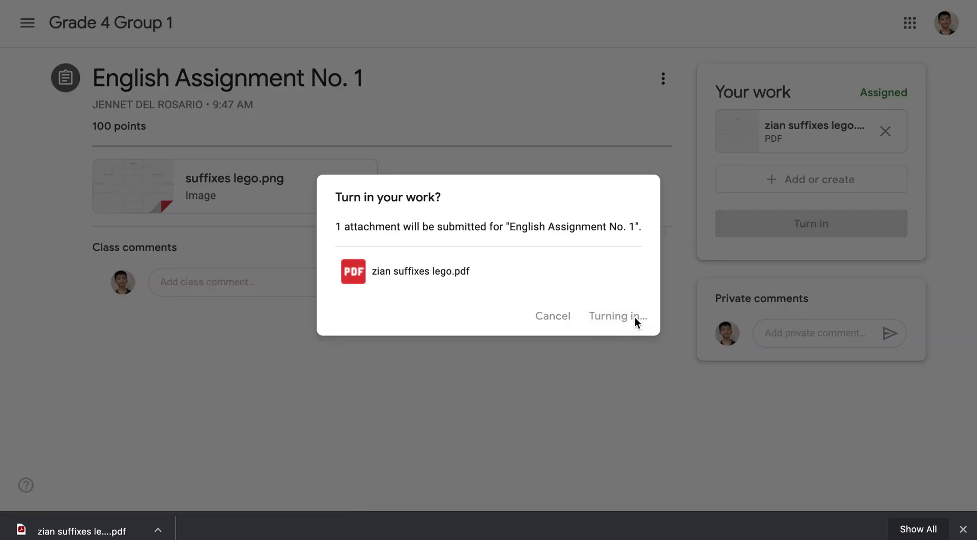